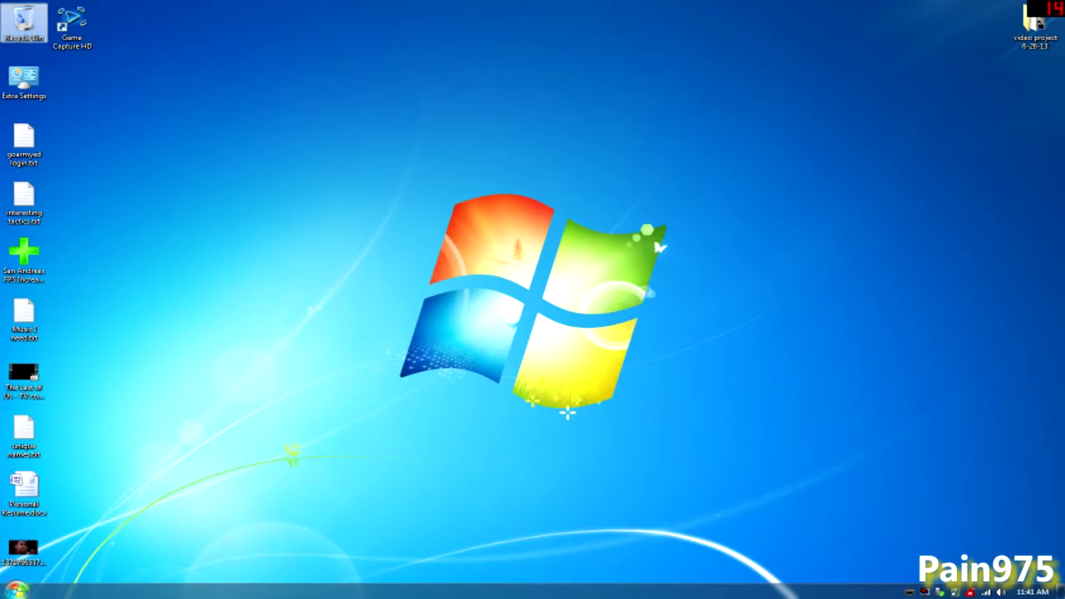
# Go through Control Panel > Network and Internet > Network and Sharing Center to the network adapter list
pyautogui.click(17, 589)
pyautogui.click(200, 379)
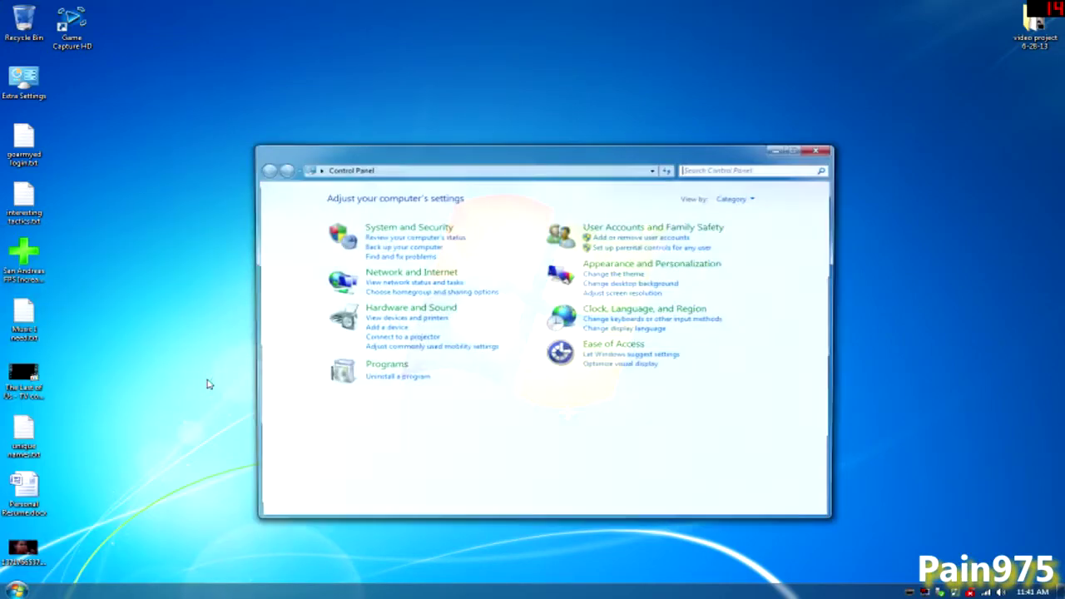
pyautogui.click(409, 272)
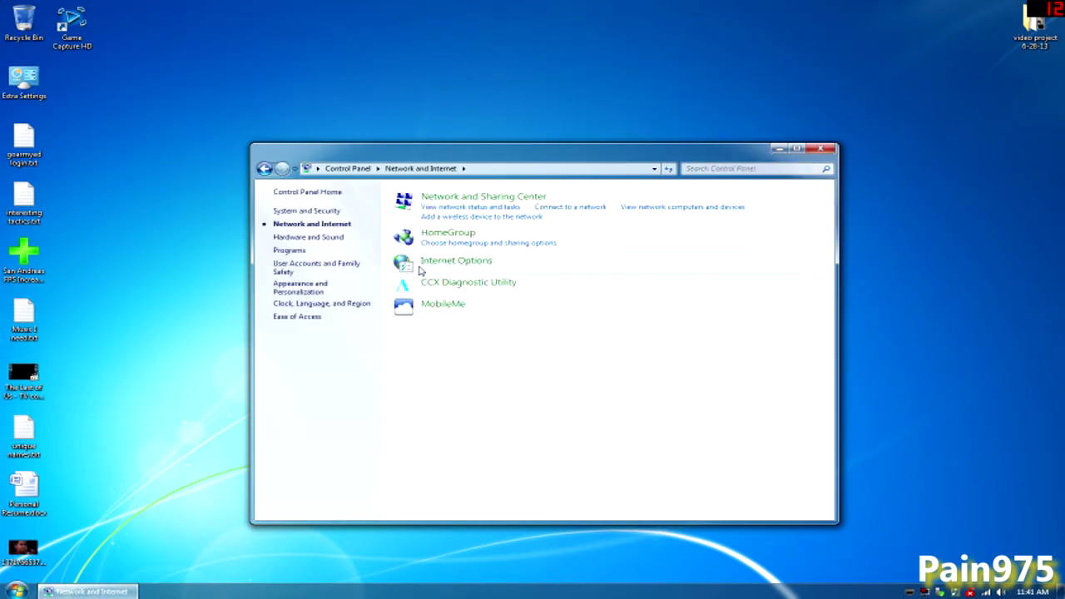
pyautogui.click(486, 202)
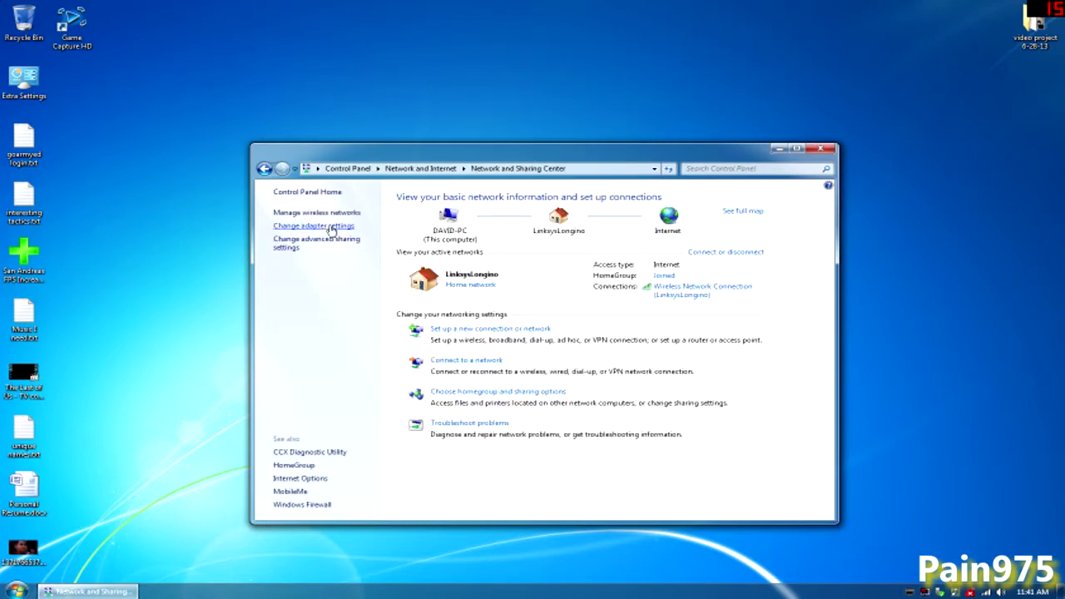
pyautogui.click(331, 226)
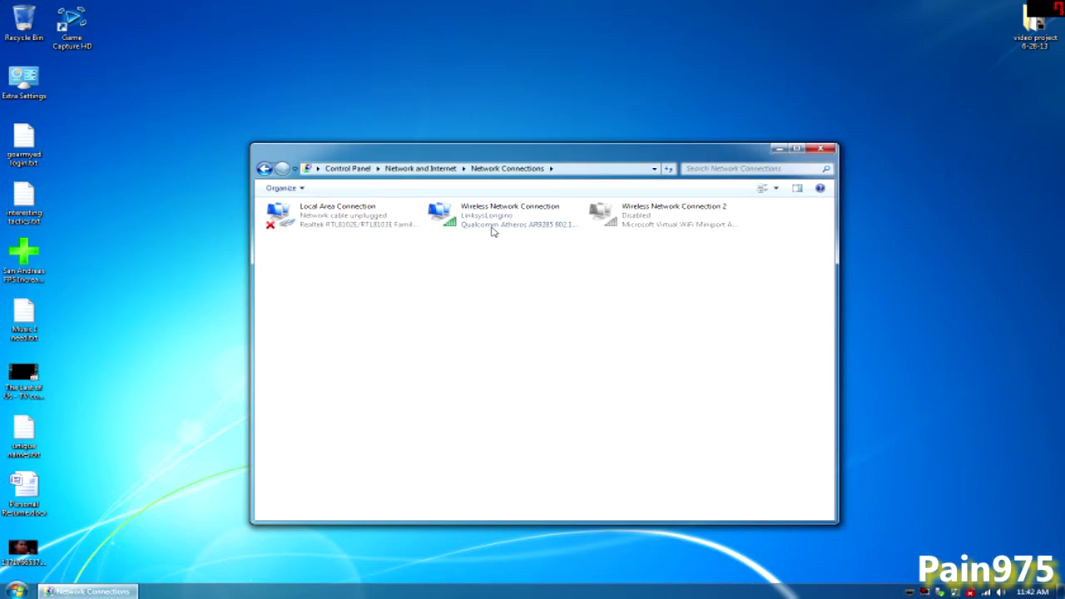
# Select both Wireless Network Connection and Local Area Connection together
pyautogui.click(491, 230)
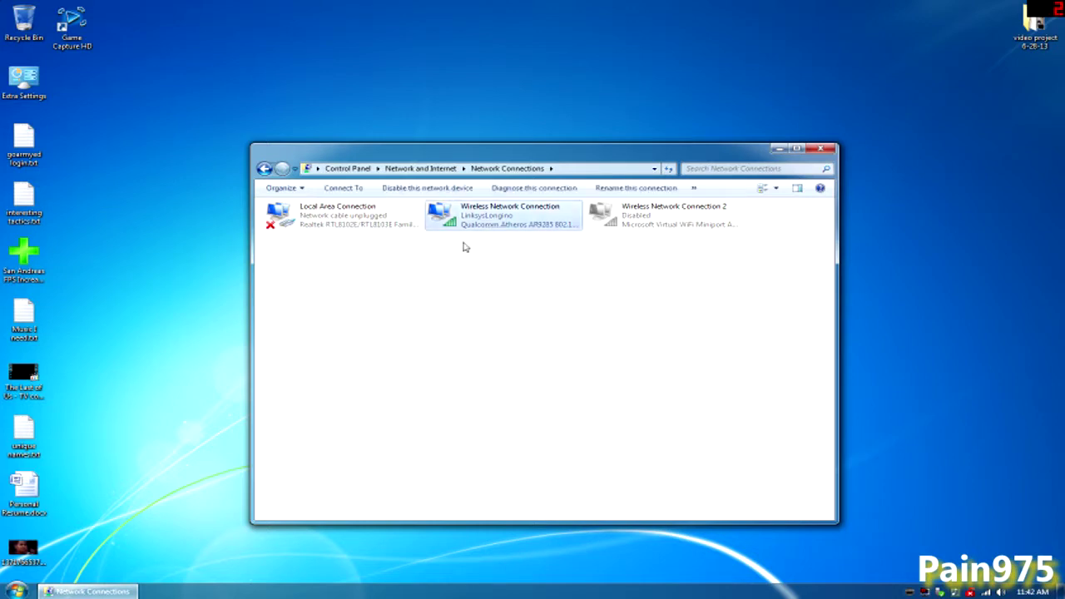
pyautogui.click(360, 222)
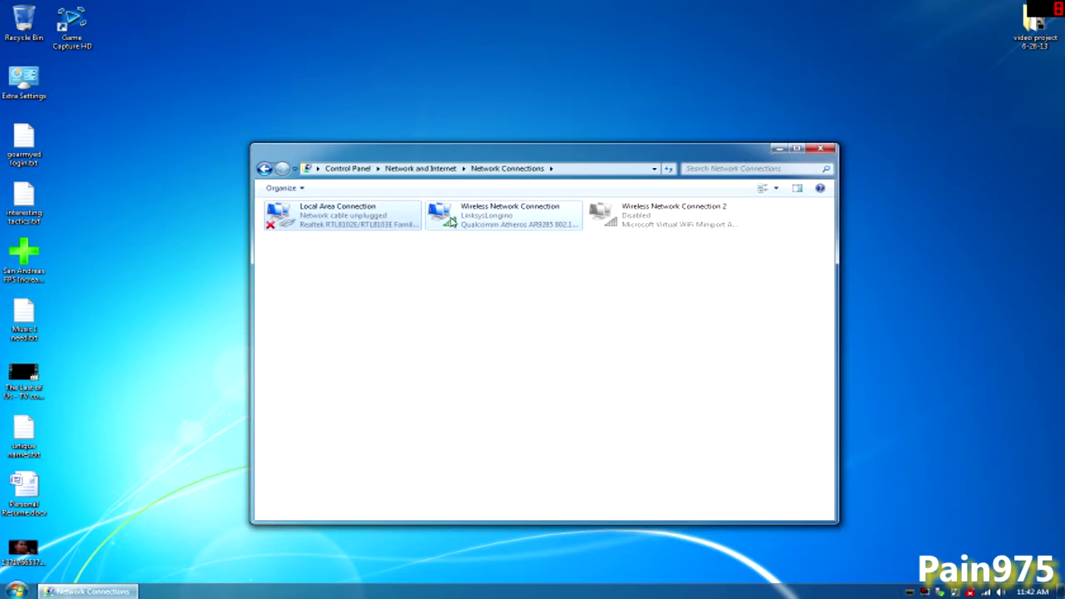
# Bridge the selected wired and wireless connections into a new Network Bridge
pyautogui.rightClick(310, 223)
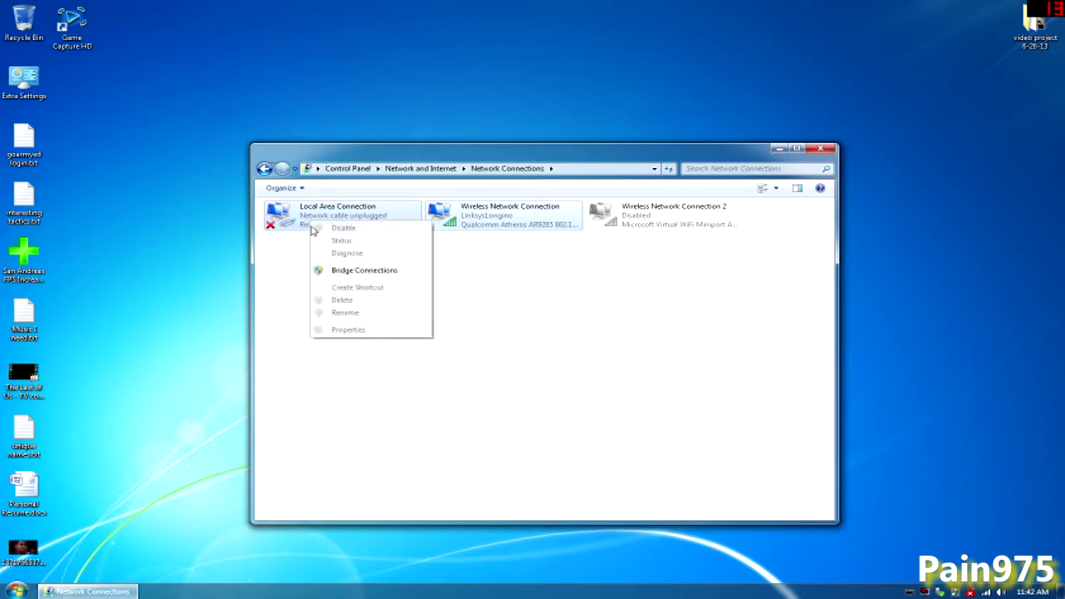
pyautogui.click(342, 270)
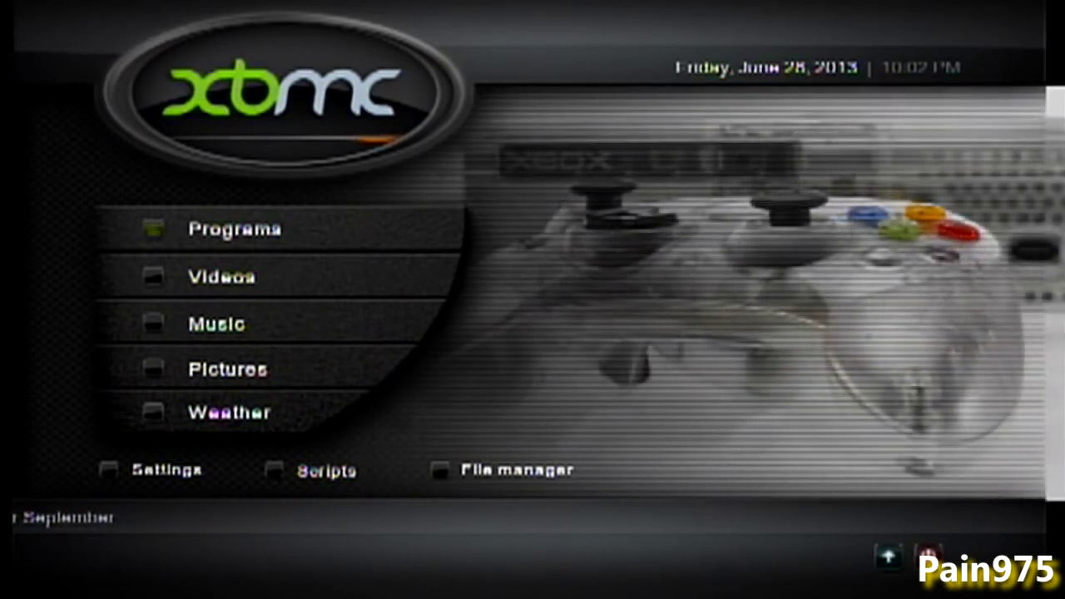
# Open Settings from the XBMC home menu and move toward the network category
pyautogui.press('Down')
pyautogui.press('Down')
pyautogui.press('Down')
pyautogui.press('Down')
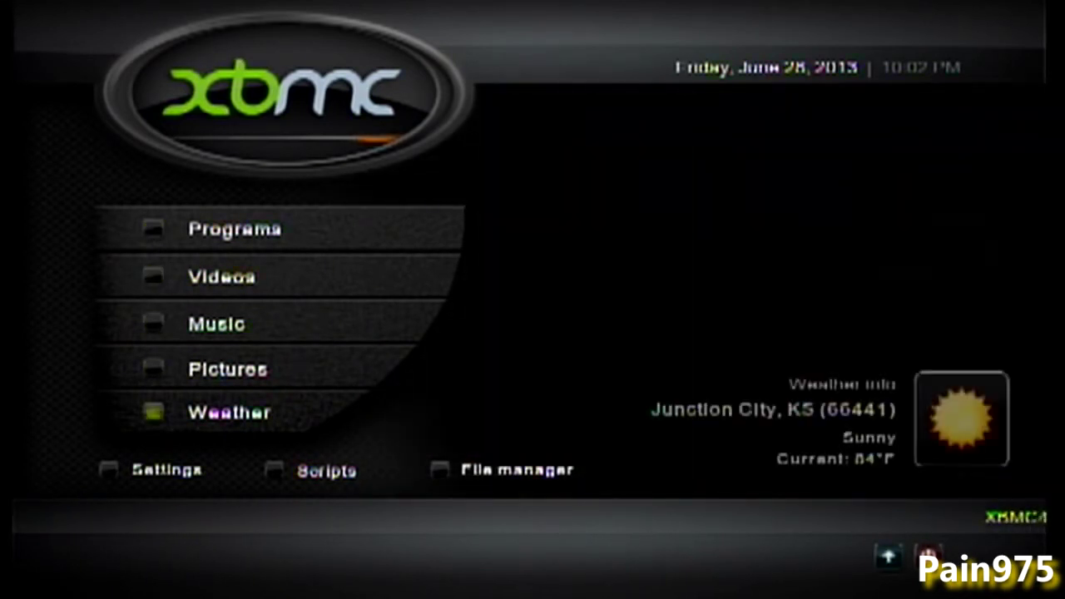
pyautogui.press('Down')
pyautogui.press('Return')
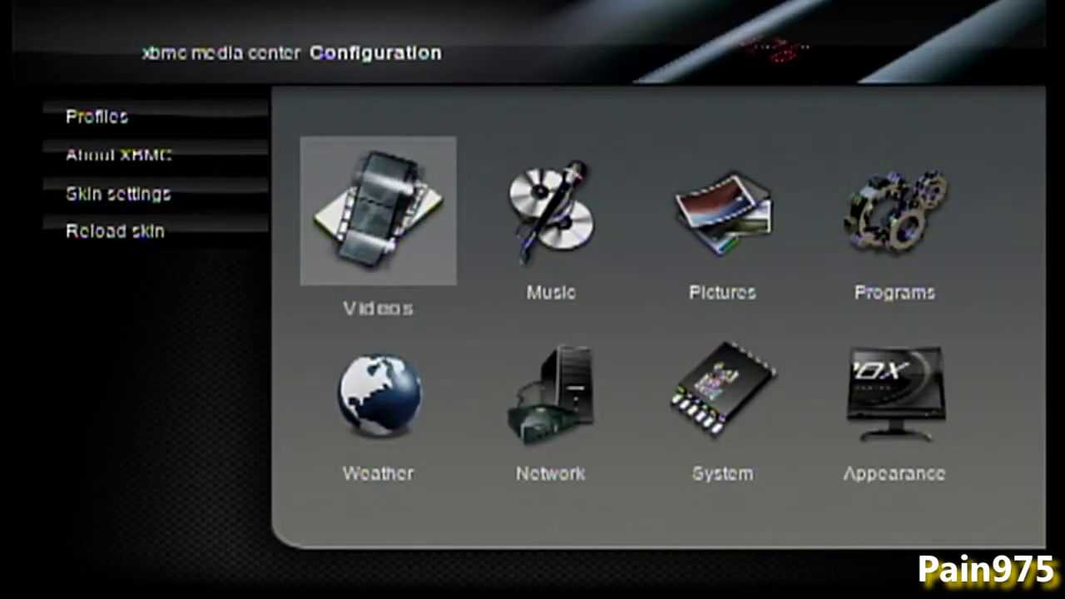
pyautogui.press('Down')
# Open XBMC's Network settings page and move into the Assignment row
pyautogui.press('Right')
pyautogui.press('Return')
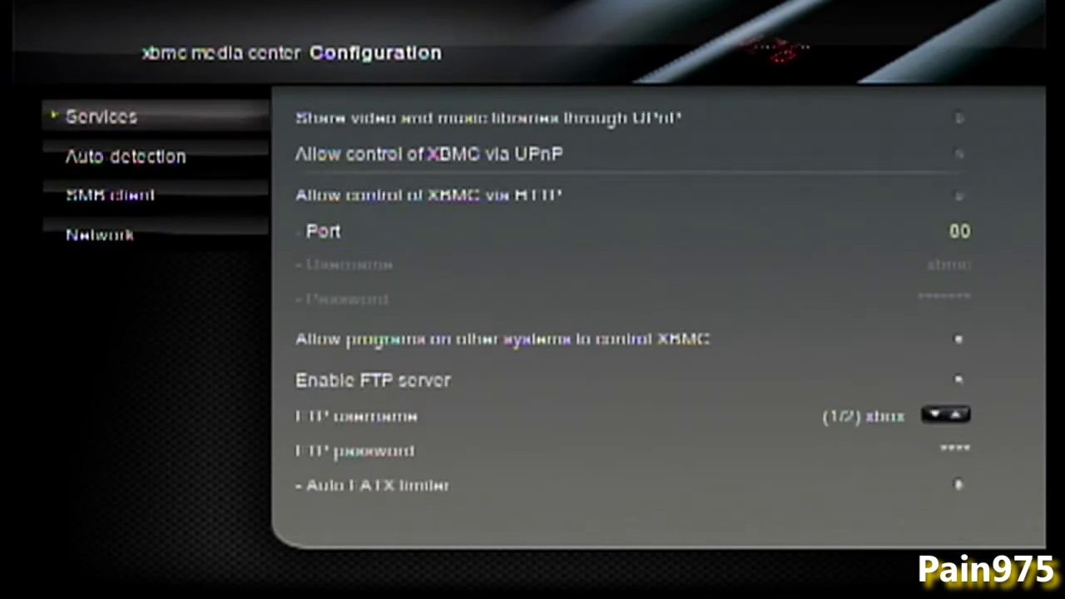
pyautogui.press('Down')
pyautogui.press('Down')
pyautogui.press('Down')
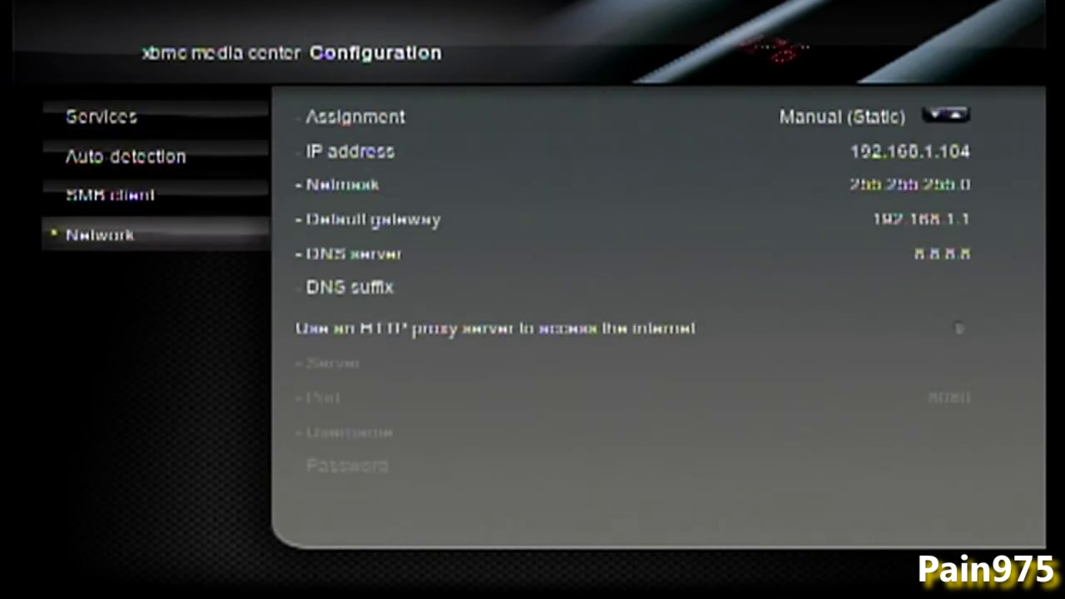
pyautogui.press('Right')
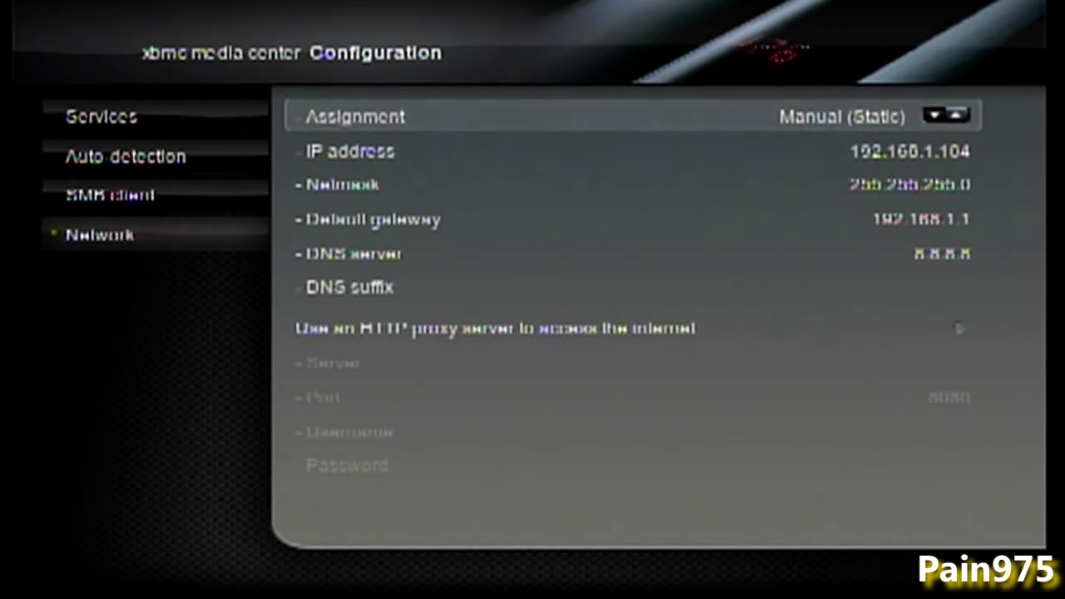
# Review IP 192.168.1.104, netmask 255.255.255.0, gateway 192.168.1.1 and DNS 8.8.8.8
pyautogui.click(632, 150)
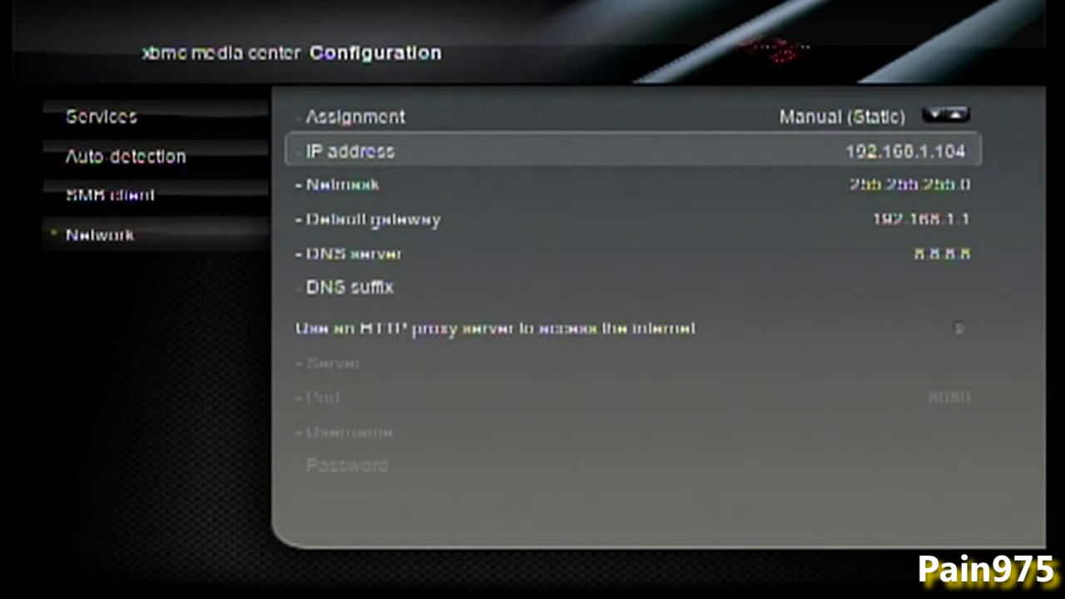
pyautogui.click(633, 184)
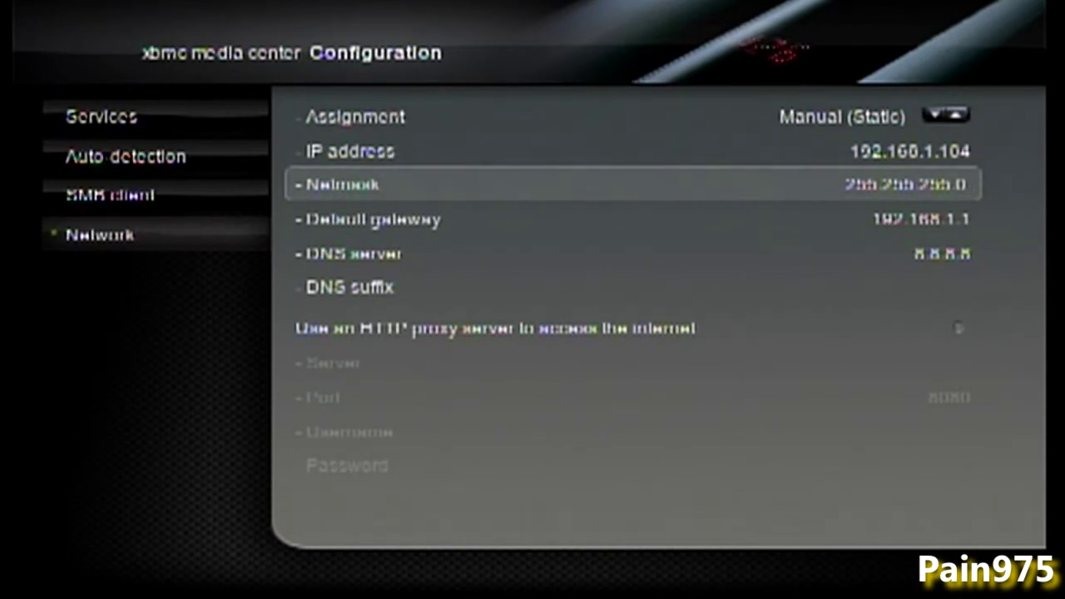
pyautogui.click(633, 218)
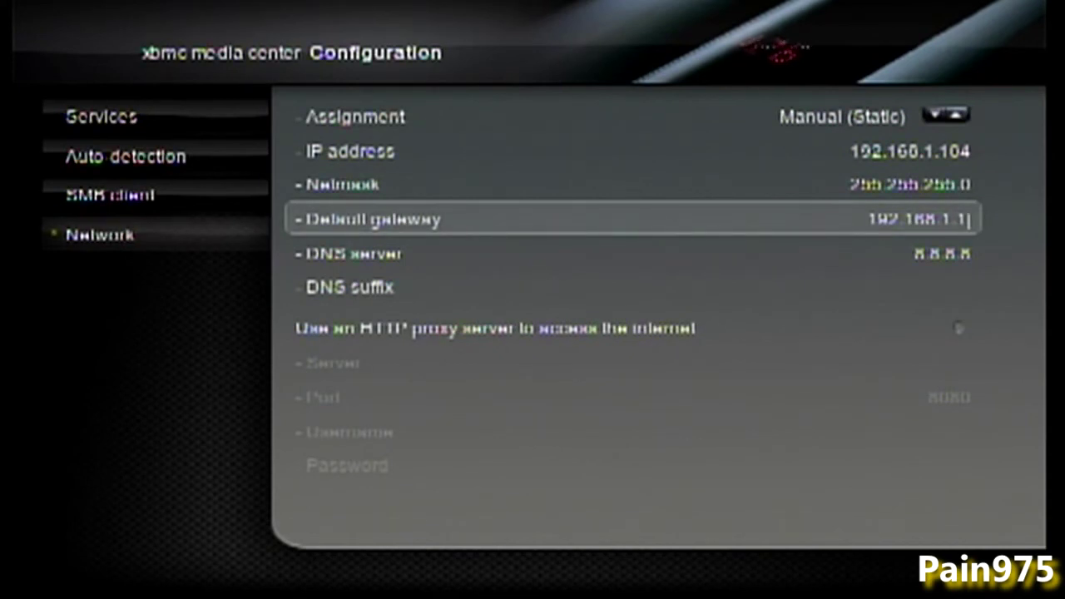
pyautogui.click(632, 252)
pyautogui.click(632, 184)
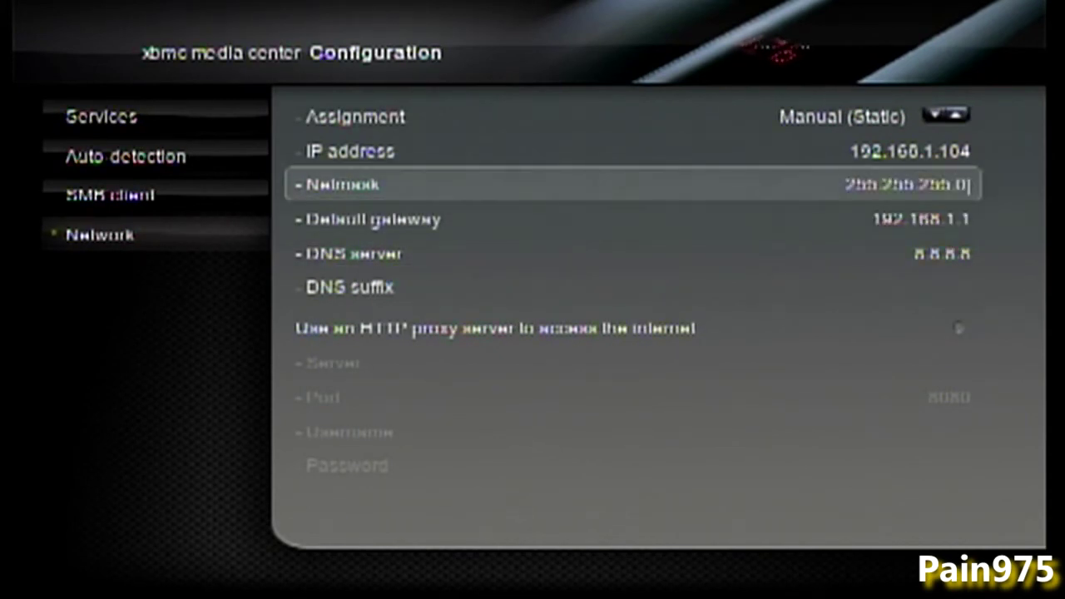
pyautogui.click(632, 218)
pyautogui.click(632, 252)
pyautogui.click(632, 219)
pyautogui.click(632, 184)
pyautogui.click(633, 116)
# Toggle Assignment to DHCP and back to Manual (Static), then leave network settings
pyautogui.press('Right')
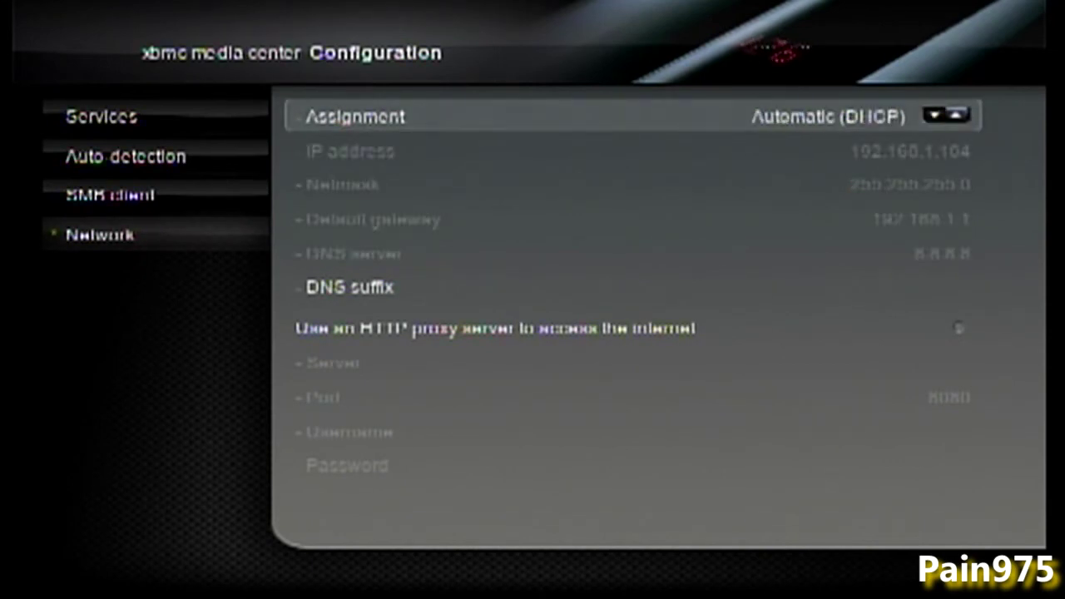
pyautogui.press('Left')
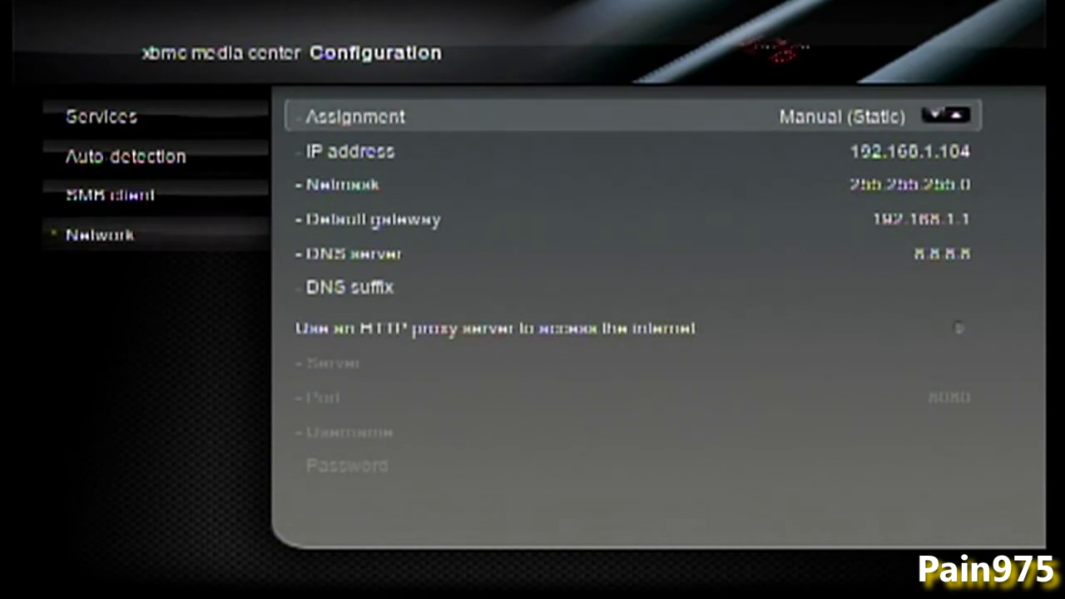
pyautogui.press('Down')
pyautogui.press('Down')
pyautogui.press('Down')
pyautogui.press('Down')
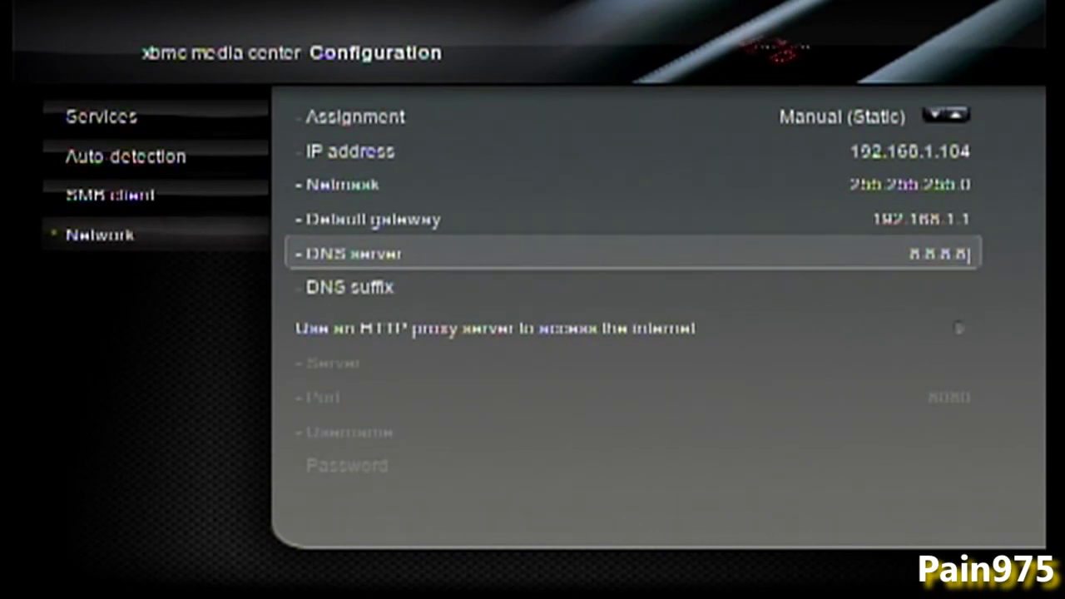
pyautogui.press('Escape')
pyautogui.press('Escape')
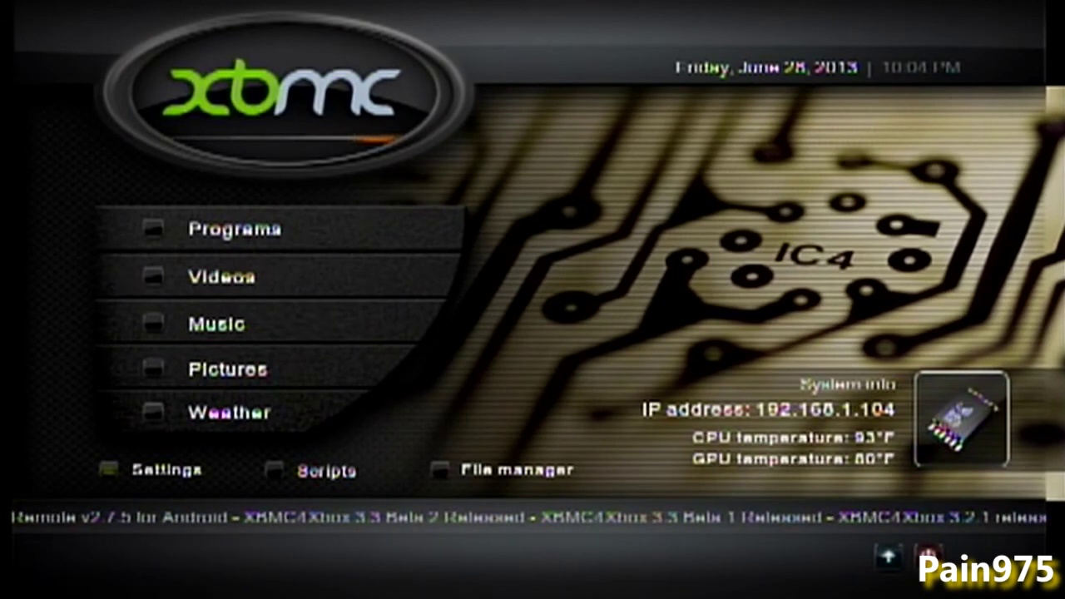
# Move from Settings to File manager on the XBMC home menu
pyautogui.press('Left')
pyautogui.press('Left')
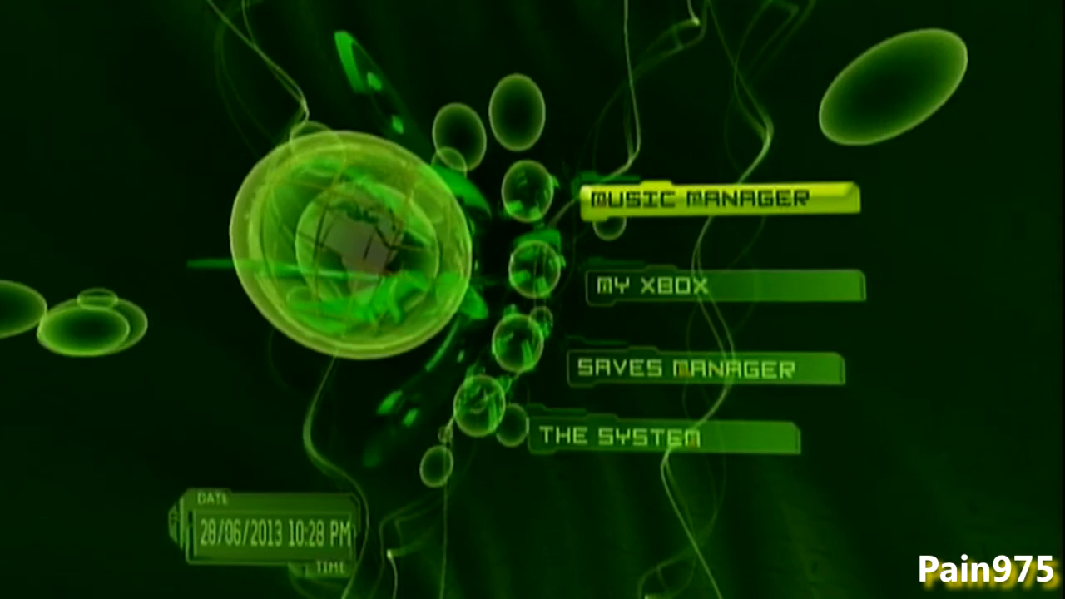
# Open The System > Network Settings on the Xbox Dashboard to view its IP configuration
pyautogui.press('Down')
pyautogui.press('Down')
pyautogui.press('Down')
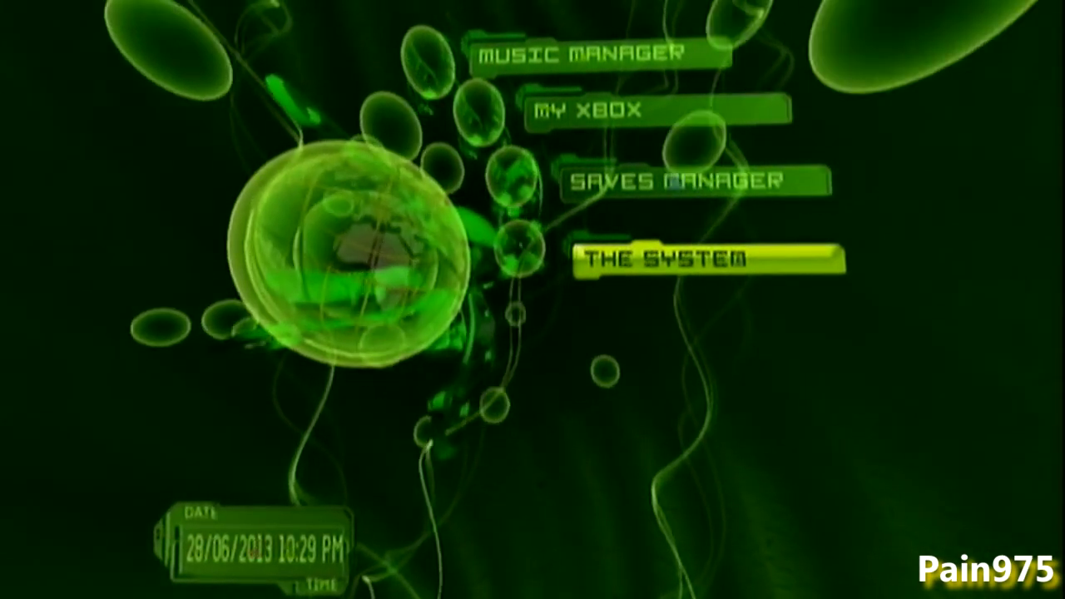
pyautogui.press('Return')
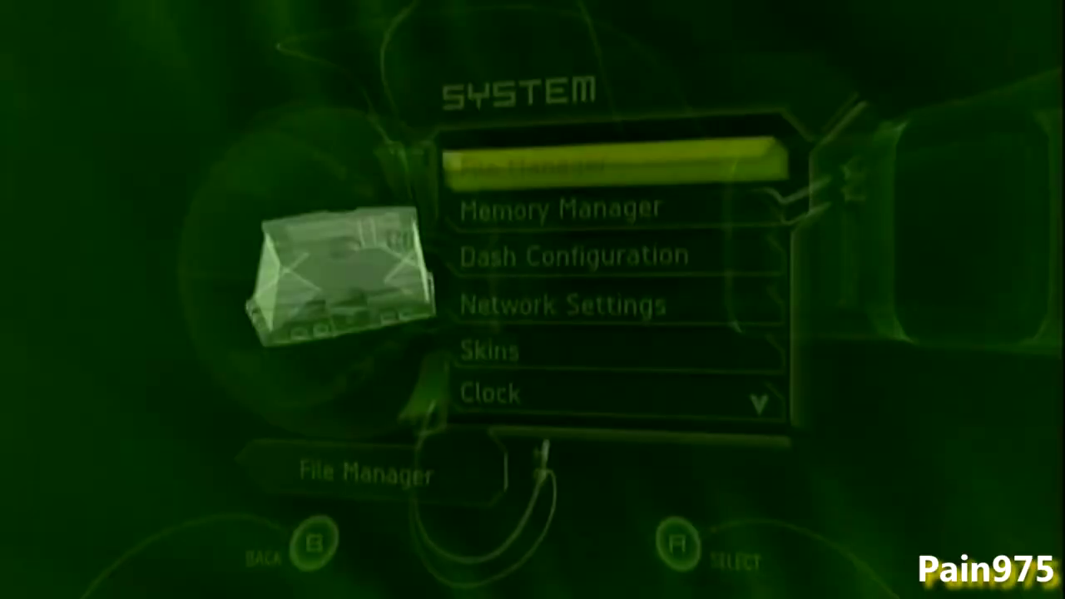
pyautogui.press('Down')
pyautogui.press('Down')
pyautogui.press('Down')
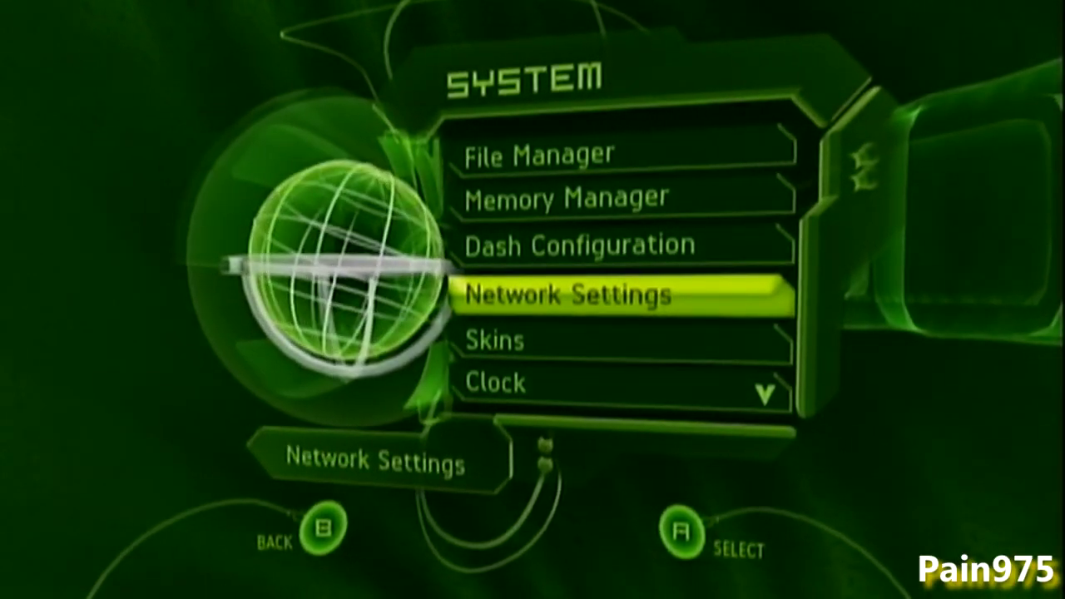
pyautogui.press('Return')
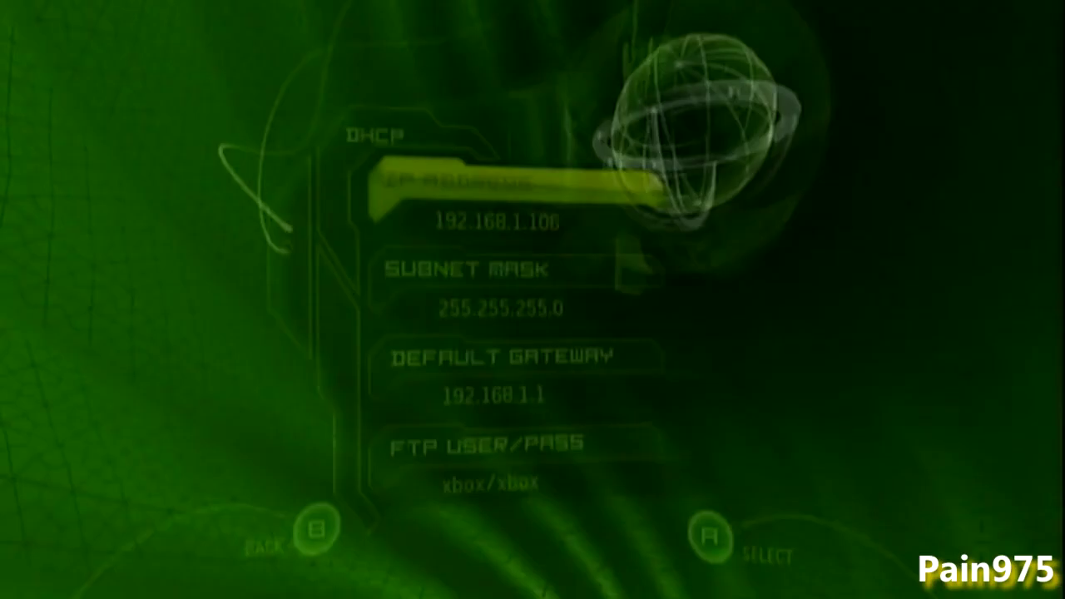